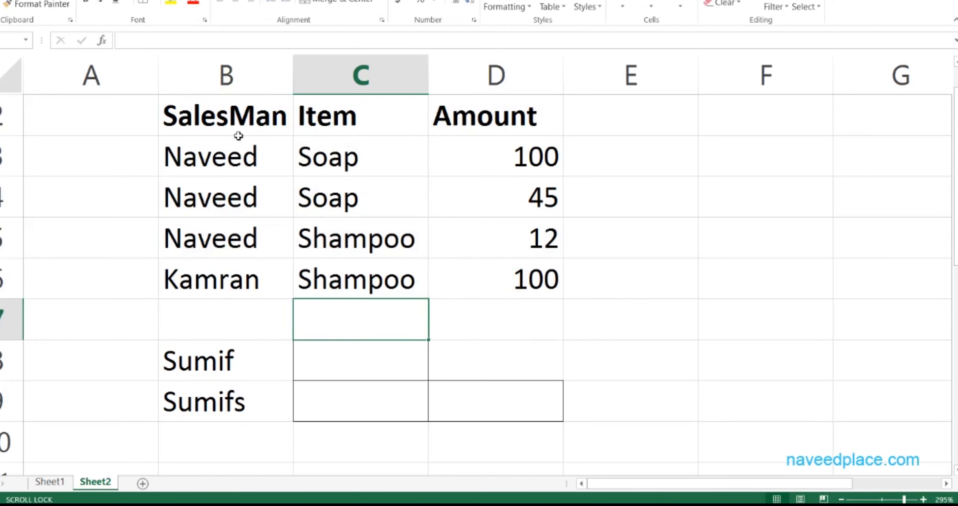
Examine the SalesMan, Item and Amount columns and the individual amounts belonging to the first salesman
left_click(241, 116)
key("ctrl+shift+Down")
left_click_drag(243, 116, 242, 299)
left_click(242, 302)
left_click_drag(341, 133, 357, 294)
left_click_drag(472, 130, 473, 301)
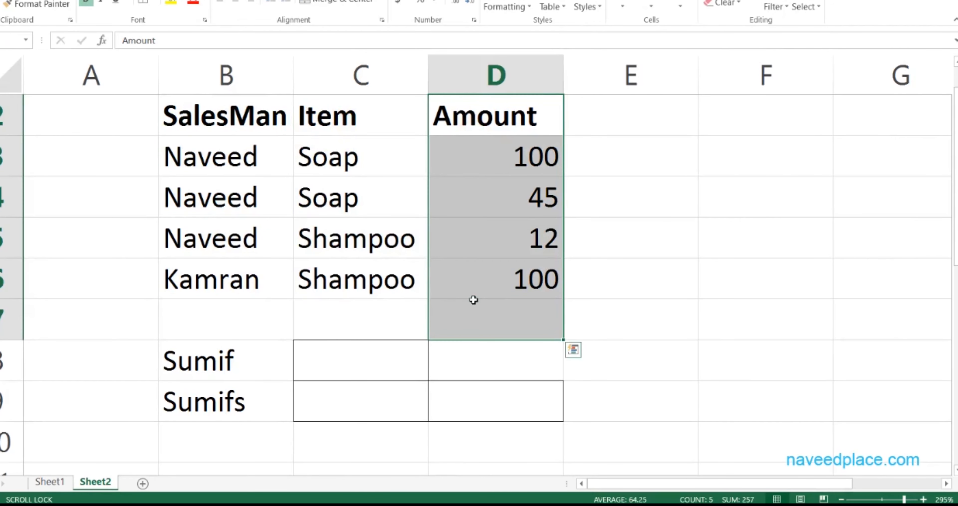
left_click(500, 364)
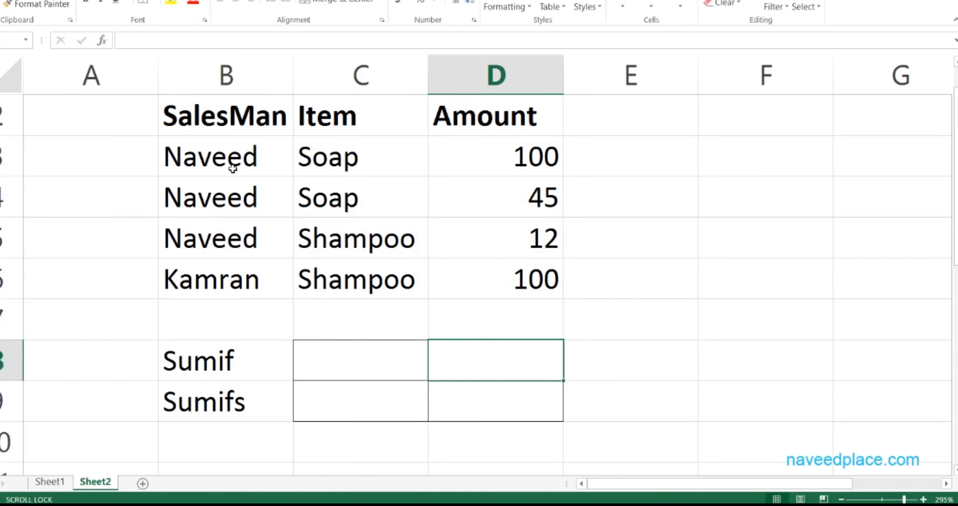
left_click(222, 160)
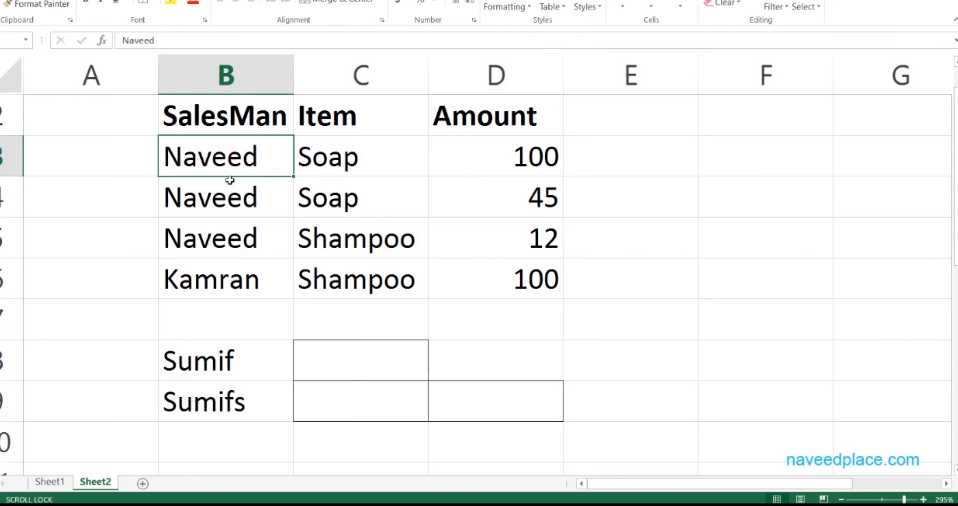
left_click(231, 192)
left_click(230, 252)
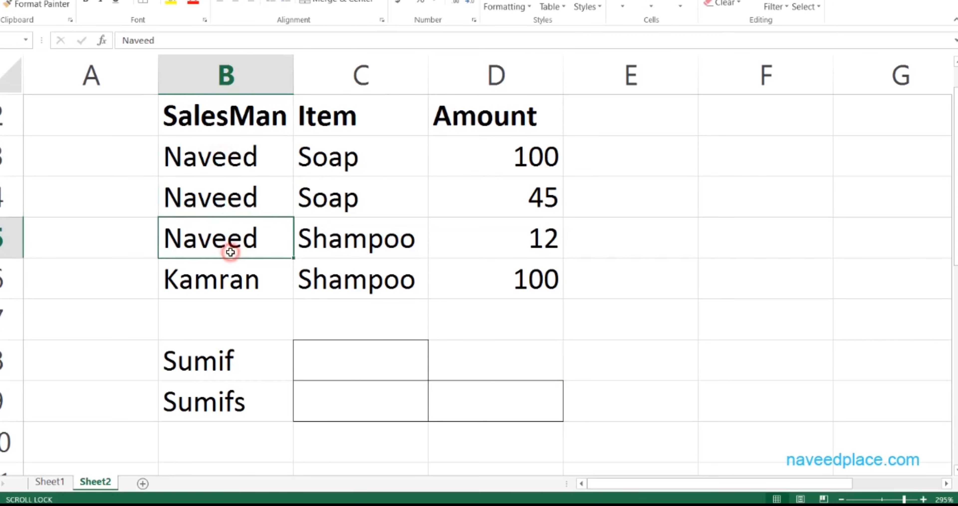
left_click(540, 167)
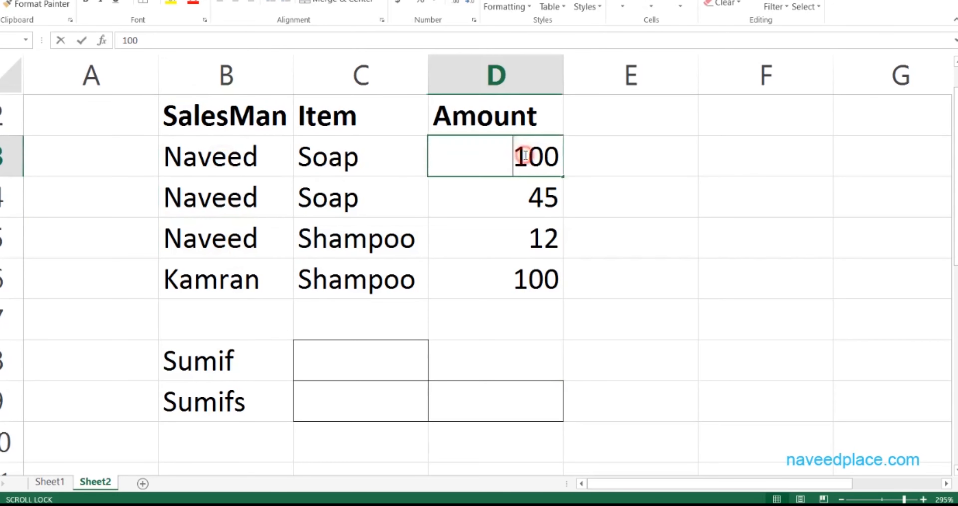
left_click(540, 198)
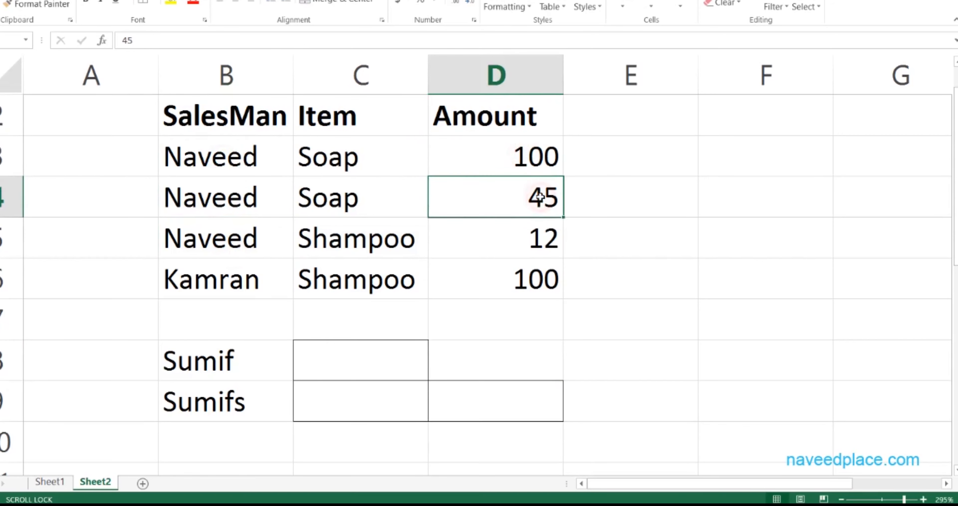
left_click(541, 238)
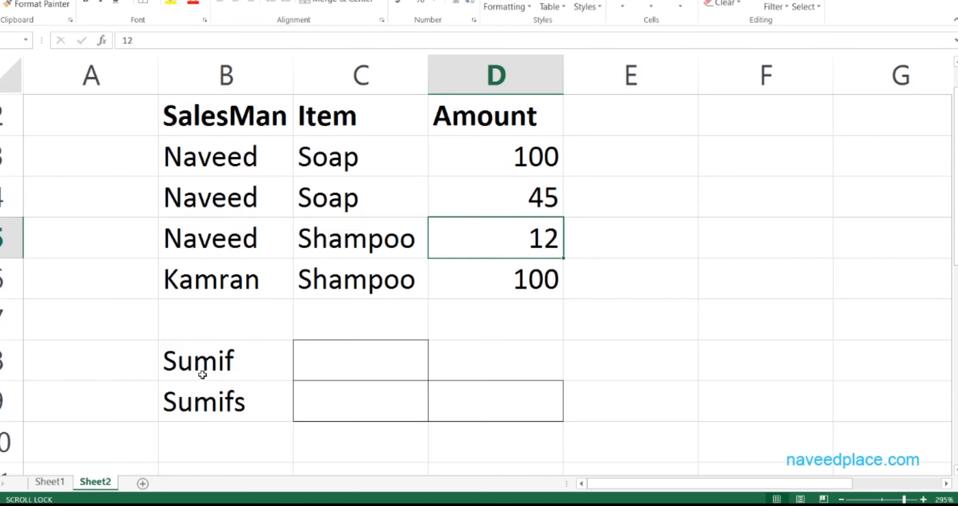
Enter a SUMIF formula in D8 with range B3:B6, criterion C8 and sum range D3:D6
left_click(465, 367)
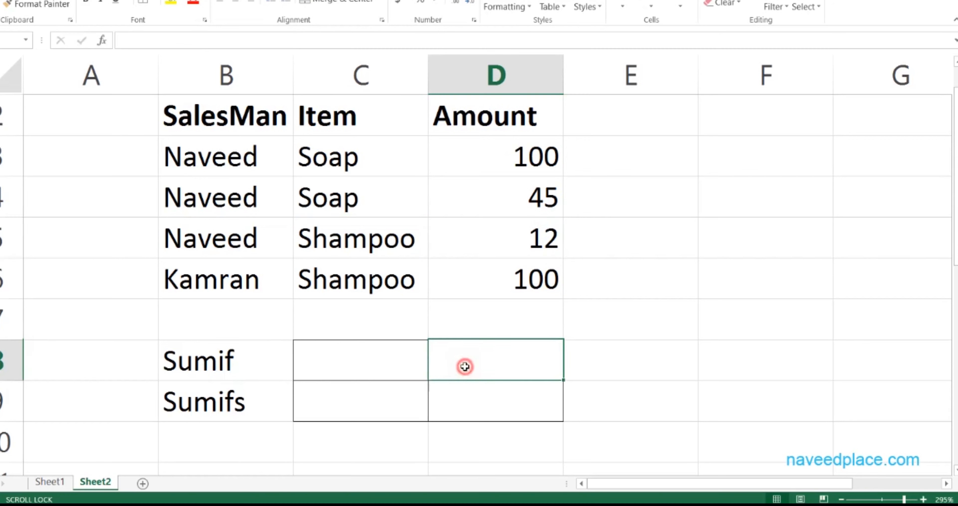
type("=su")
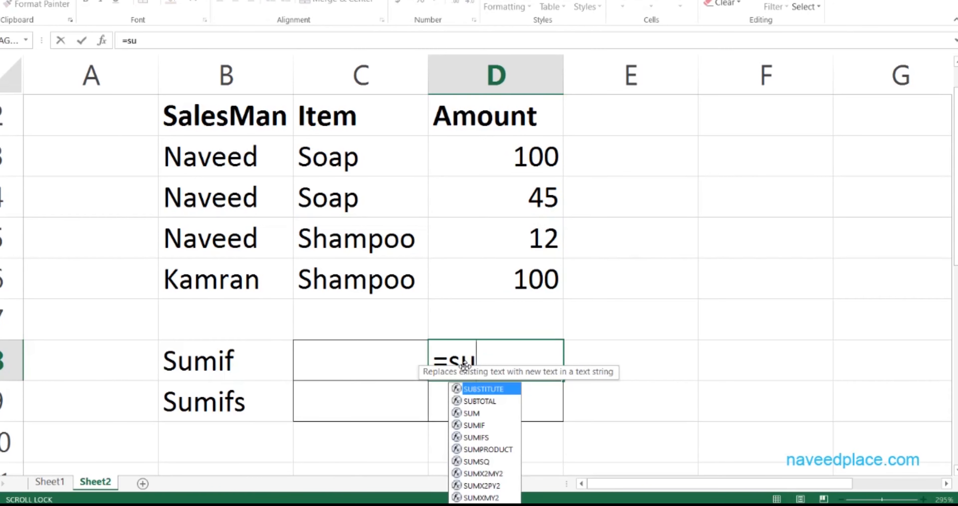
type("m")
key("Down")
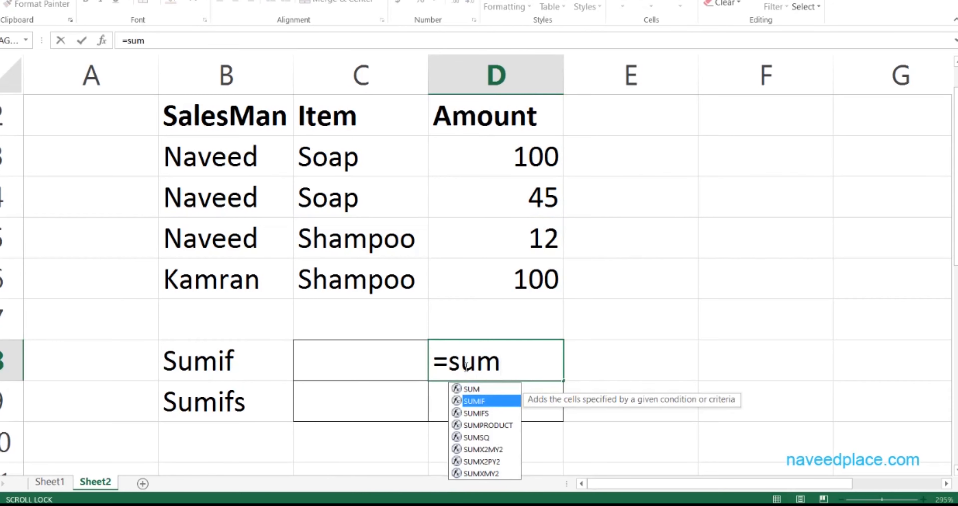
key("Tab")
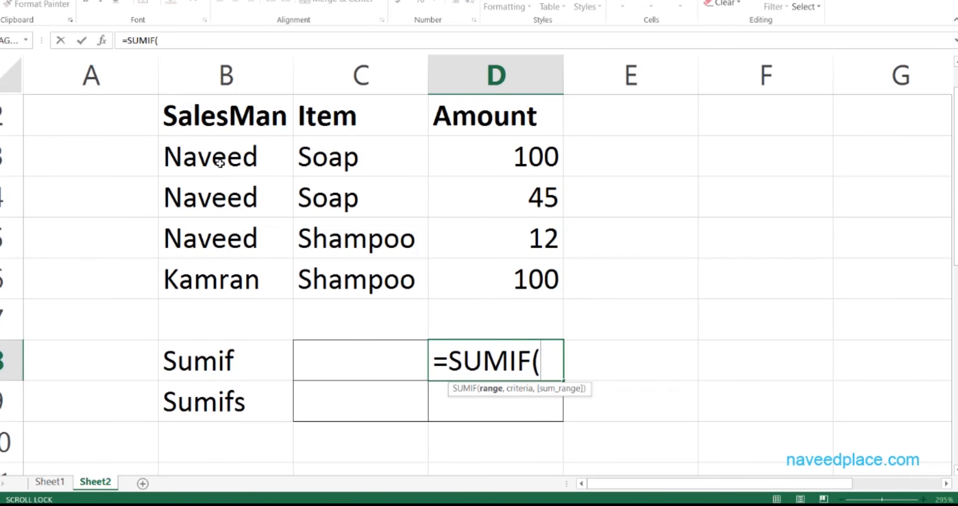
left_click_drag(220, 158, 219, 291)
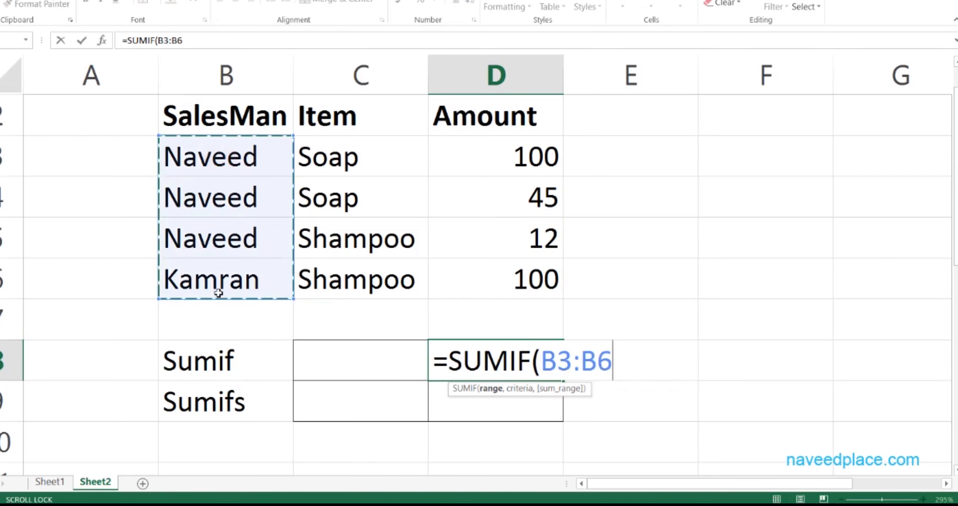
type(",")
left_click(330, 353)
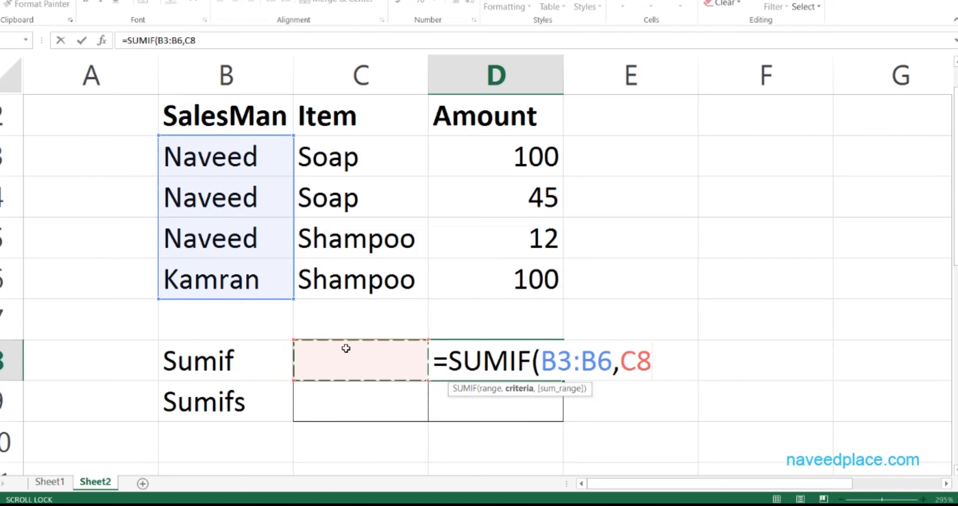
type(",")
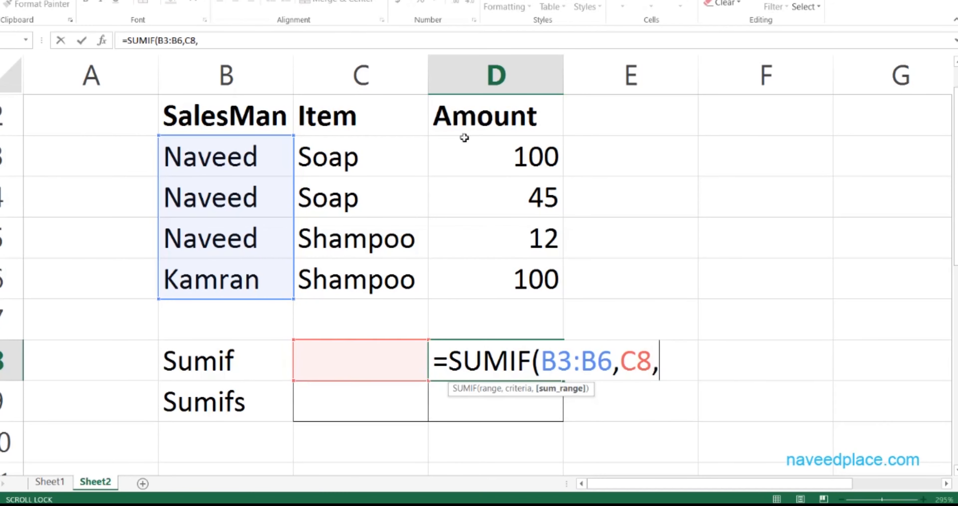
left_click_drag(486, 150, 490, 279)
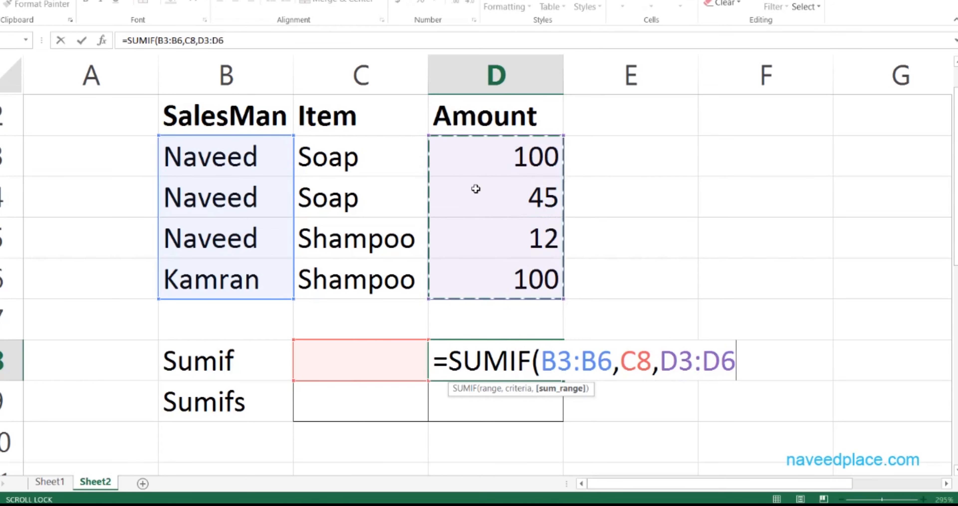
key("Return")
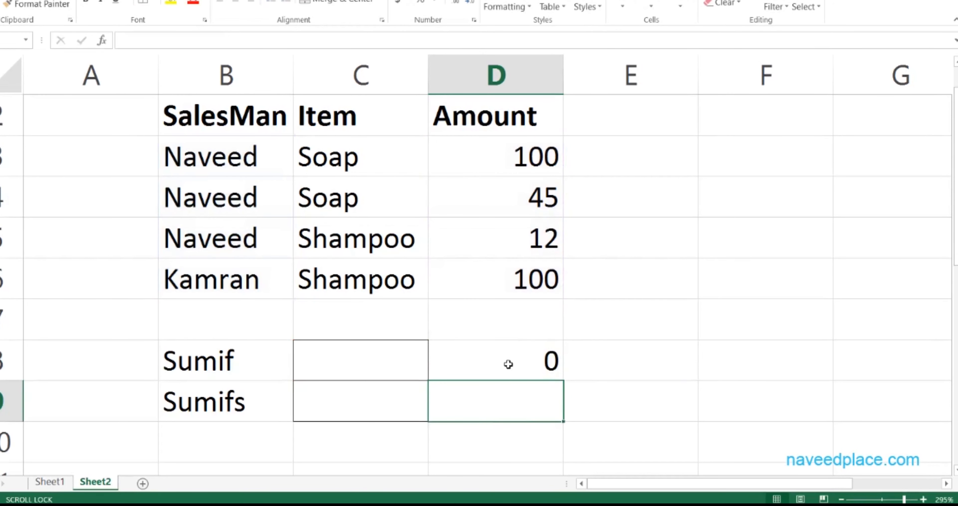
Enter the first salesman's name in C8 as the SUMIF criterion
left_click(327, 368)
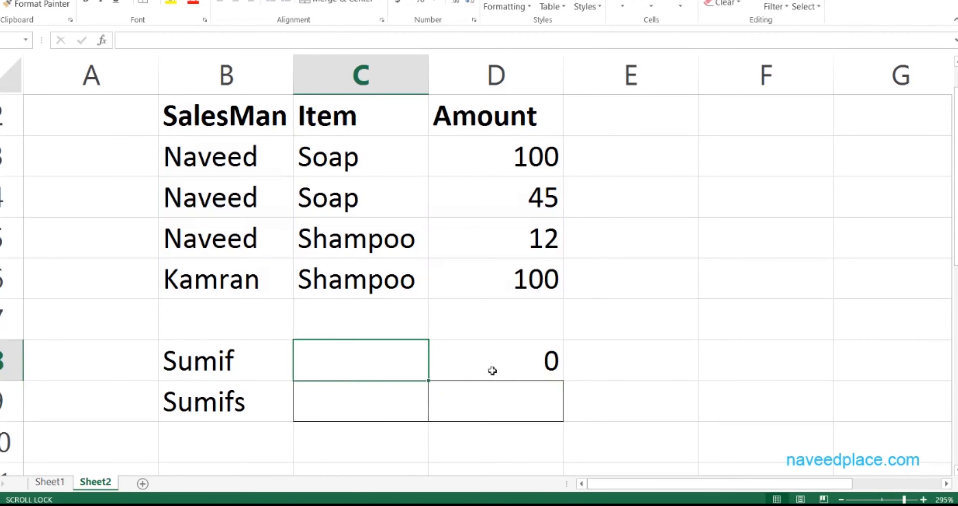
type("Naveed")
key("Return")
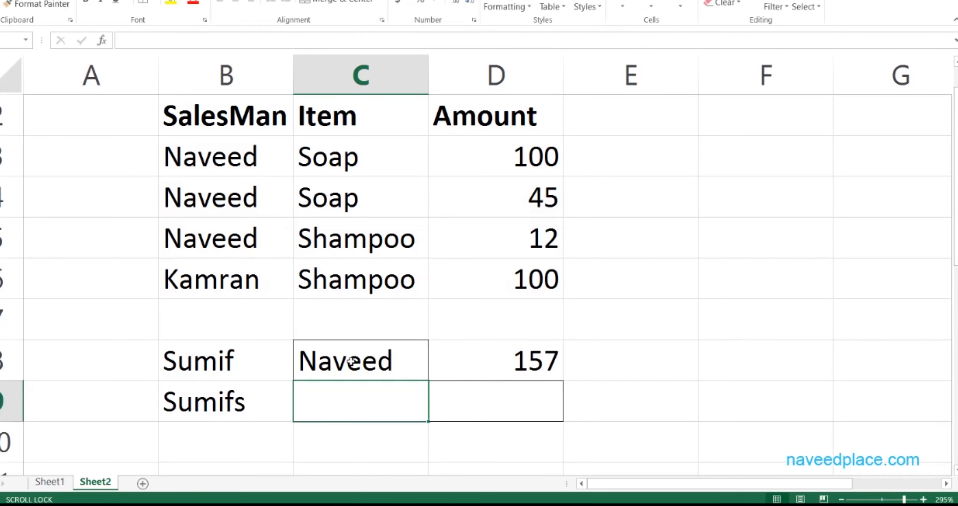
Check the SUMIF result against the first salesman's individual amounts and review the formula in D8
left_click(522, 362)
left_click(216, 161)
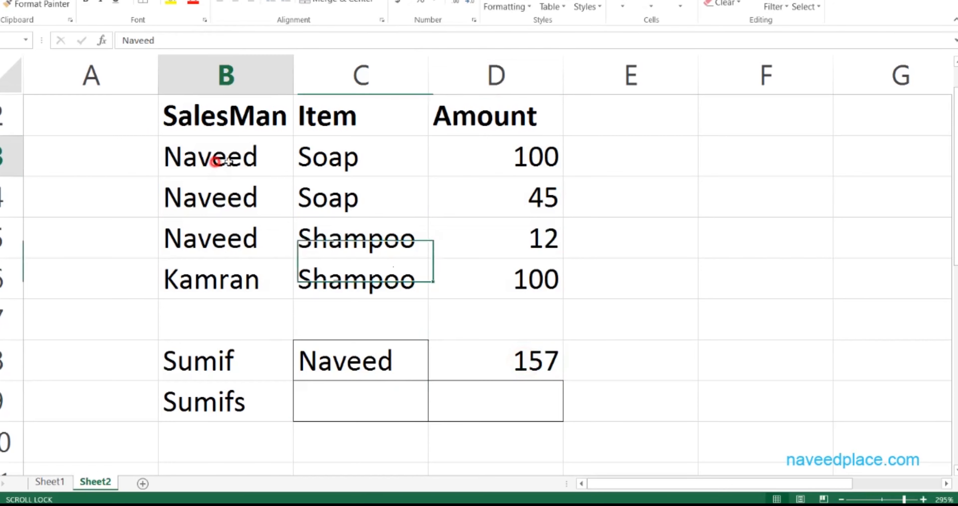
left_click_drag(223, 161, 475, 165)
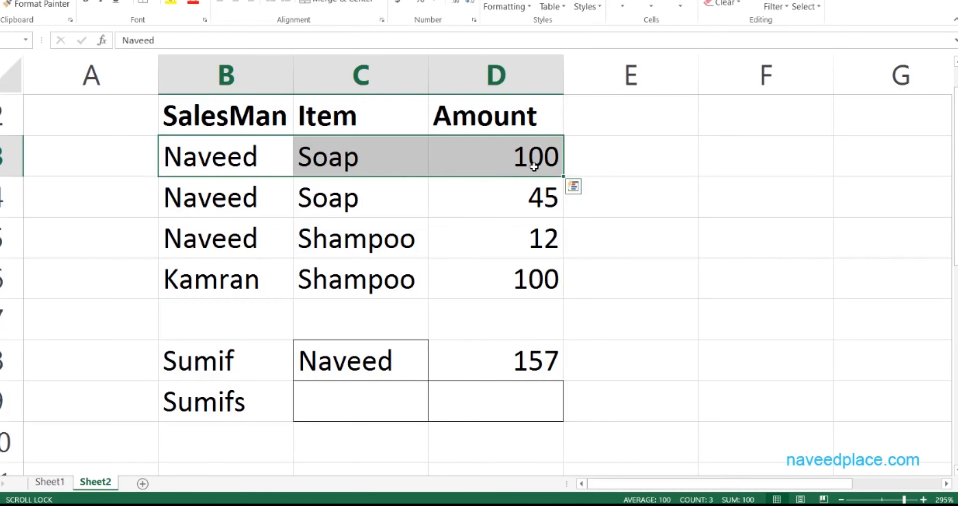
left_click(554, 213)
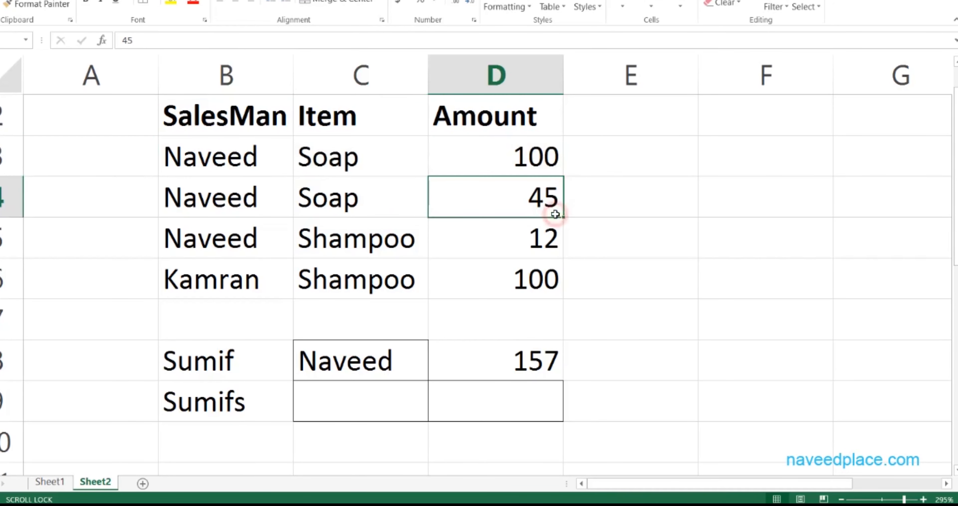
left_click(534, 244)
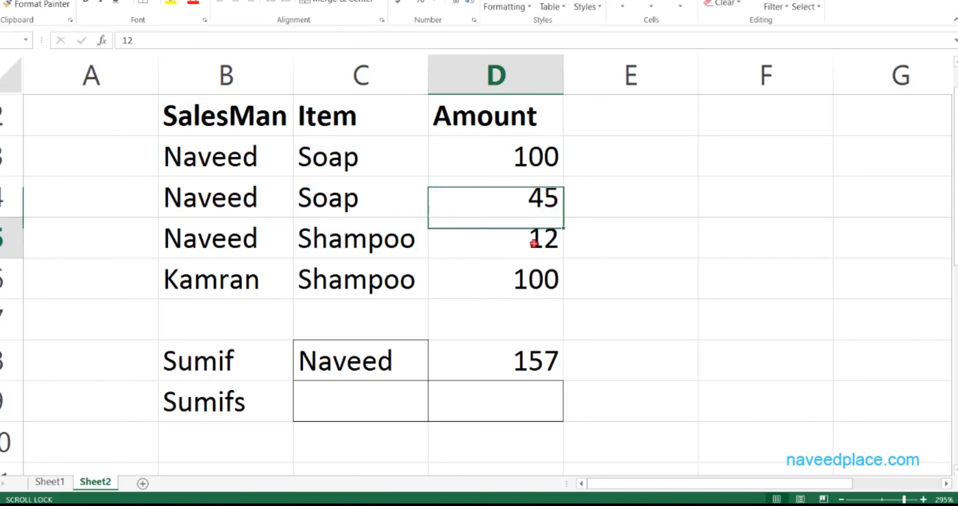
left_click(532, 166)
left_click(526, 192)
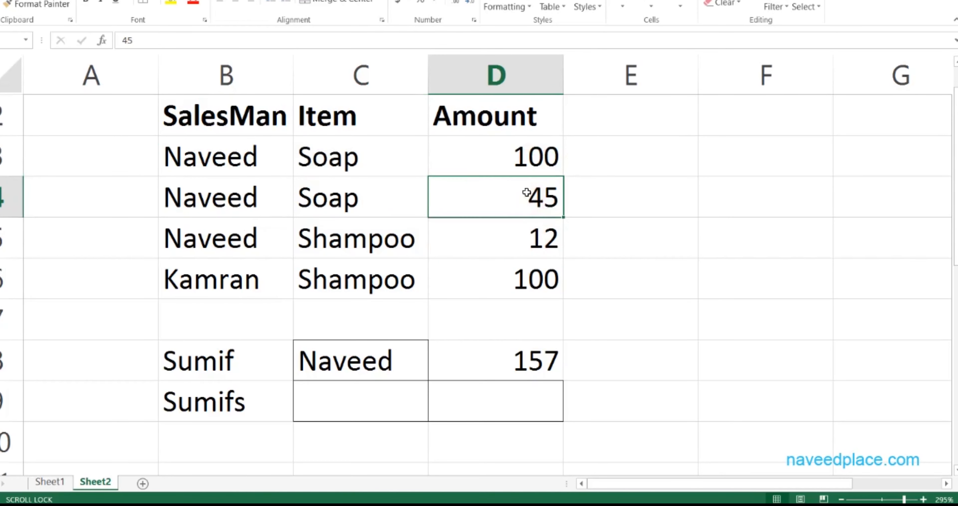
left_click(517, 247)
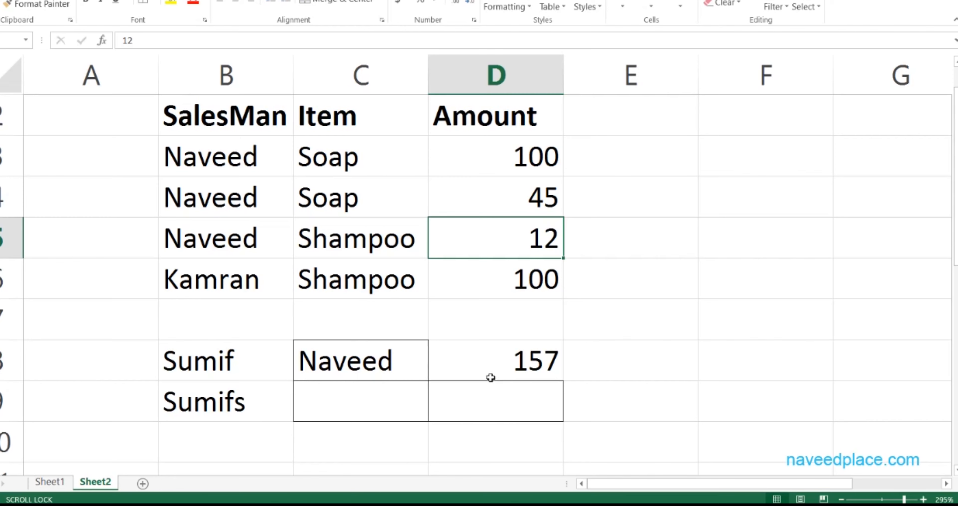
double_click(435, 364)
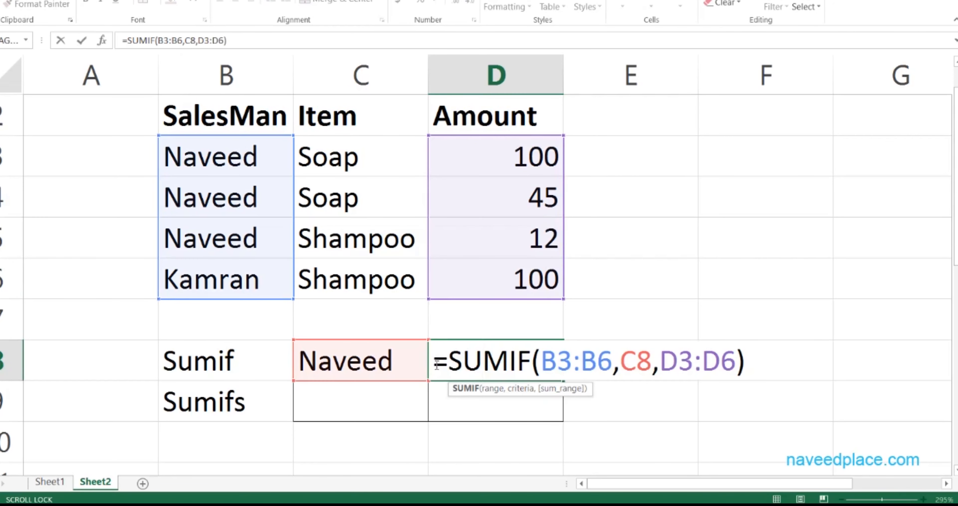
left_click_drag(447, 364, 431, 363)
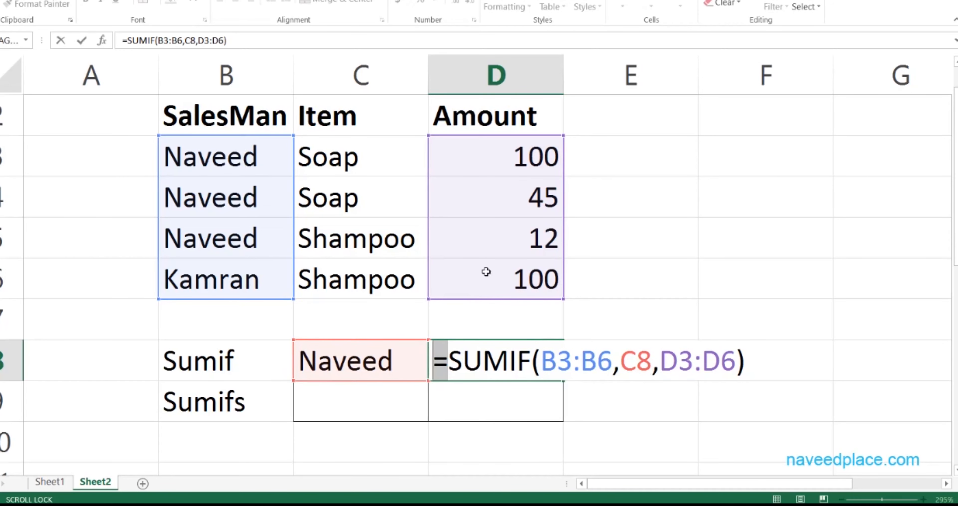
key("Return")
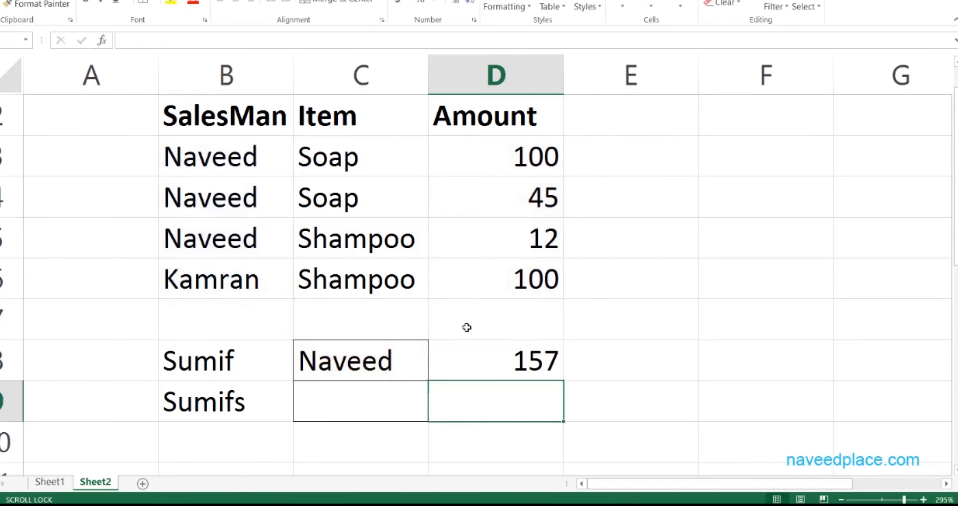
Start a SUMIFS formula in E9 with D3:D6 as the sum range
key("Right")
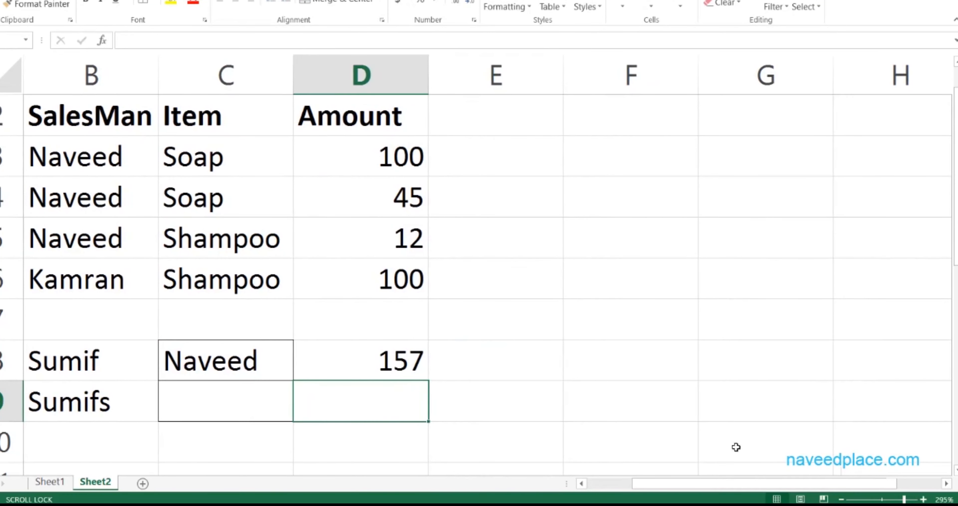
left_click_drag(692, 483, 634, 483)
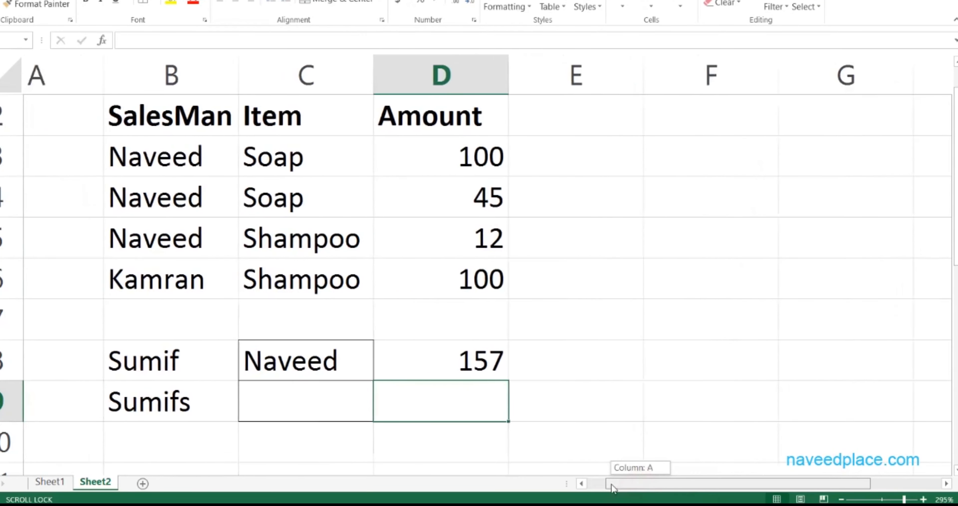
left_click(583, 411)
type("=")
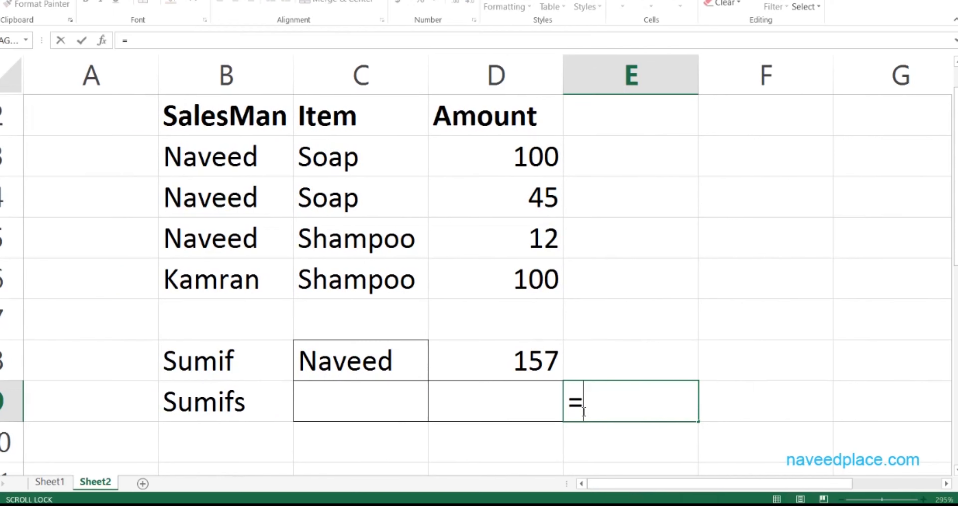
type("sumi")
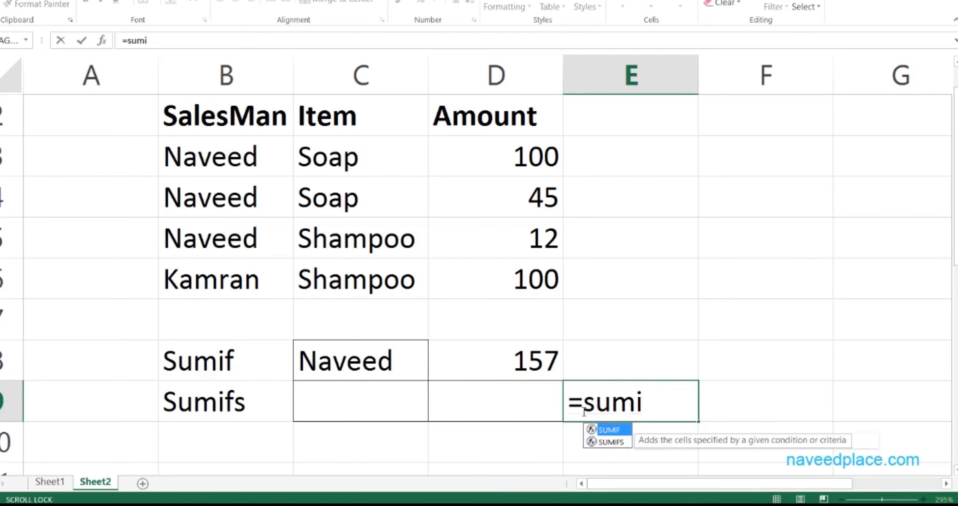
key("Down")
key("Tab")
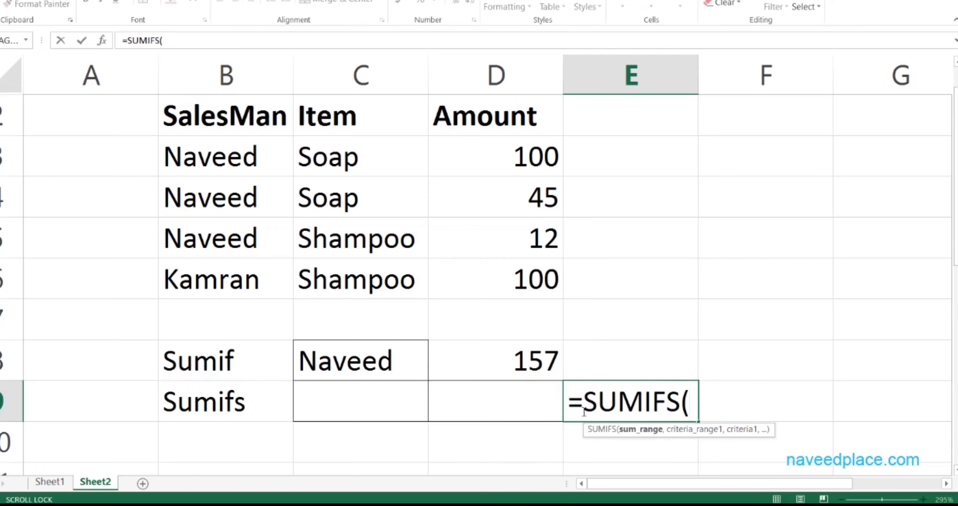
left_click_drag(519, 155, 518, 292)
left_click(517, 312)
left_click_drag(516, 153, 515, 272)
left_click(516, 275)
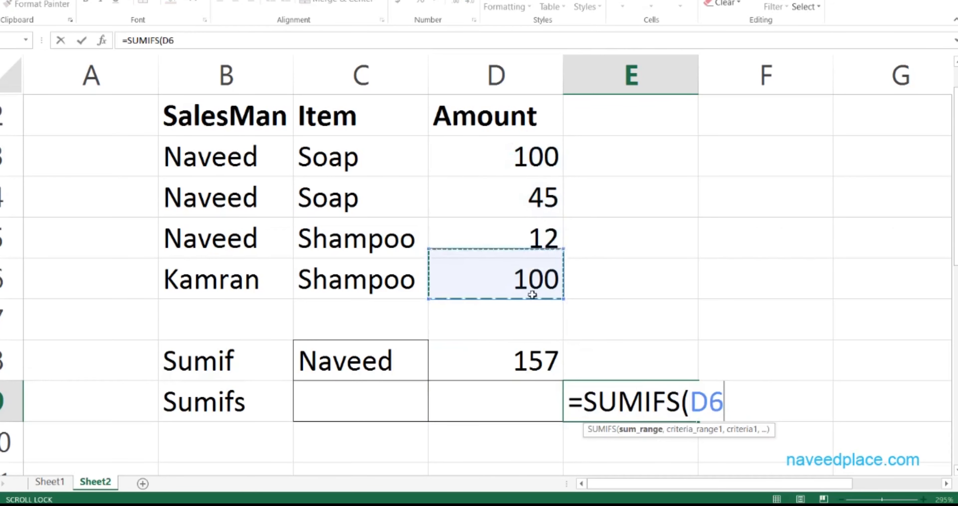
left_click_drag(530, 170, 524, 291)
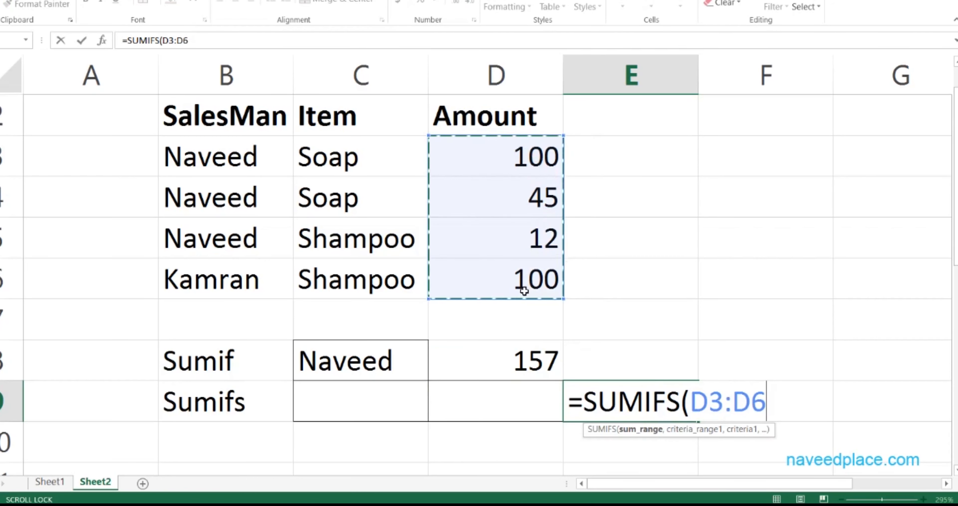
Complete the SUMIFS formula in E9 with criteria range B3:B6 matched to C9 and criteria range C3:C6 matched to D9
type(",")
left_click_drag(227, 154, 229, 275)
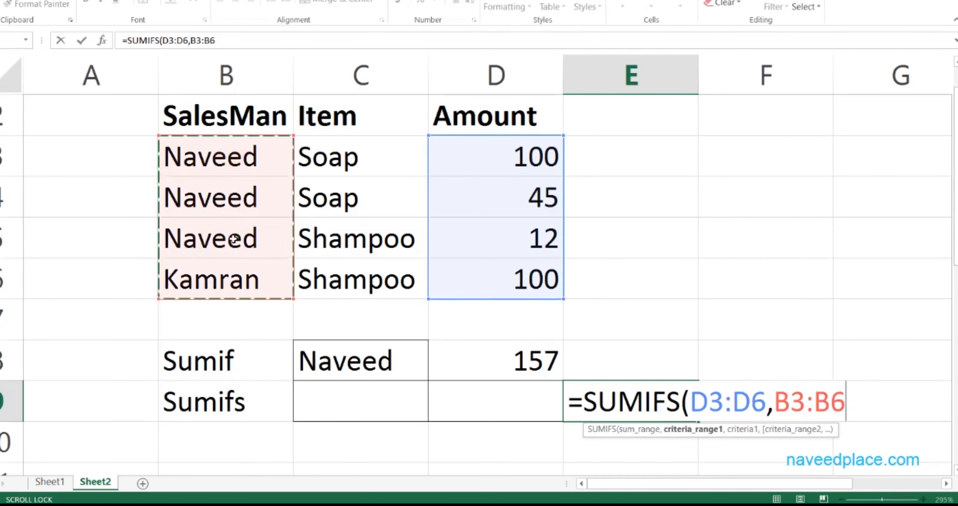
type(",")
left_click(328, 403)
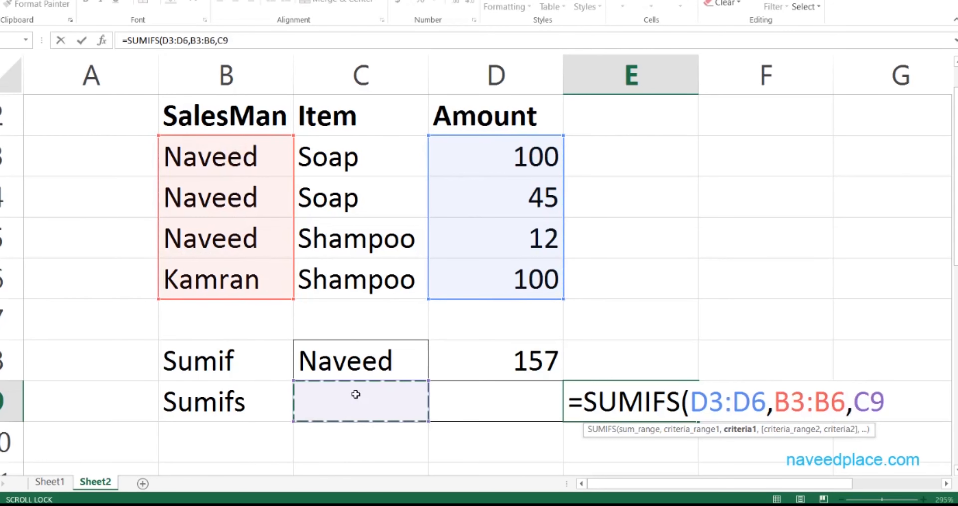
type(",")
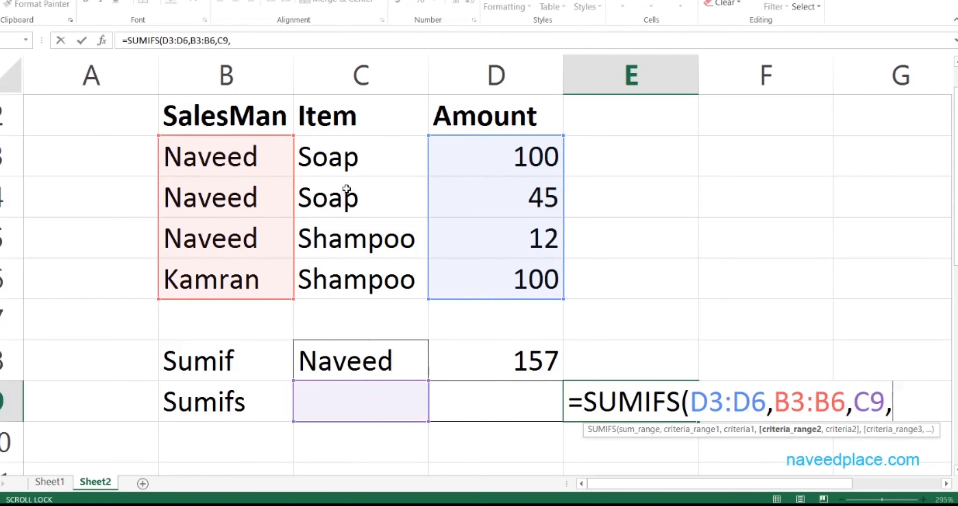
left_click_drag(357, 152, 352, 282)
type(",")
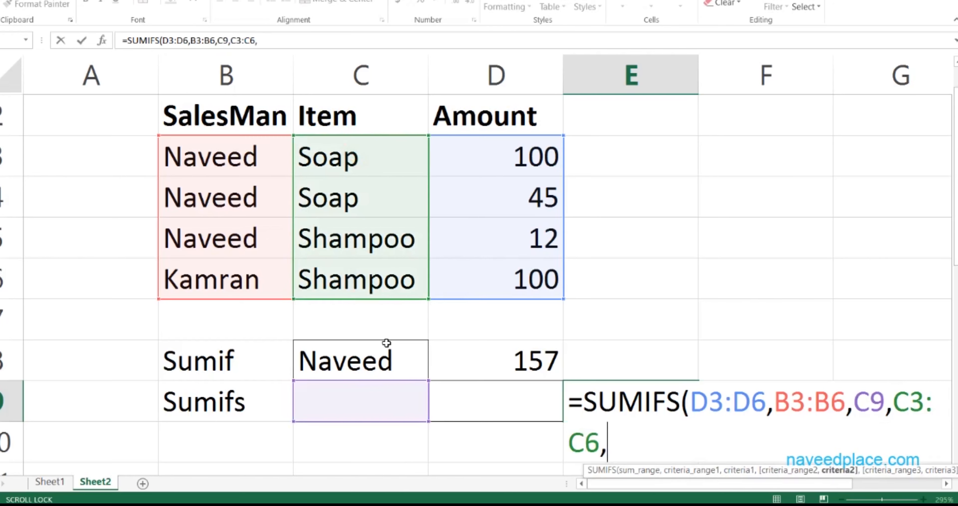
left_click(498, 399)
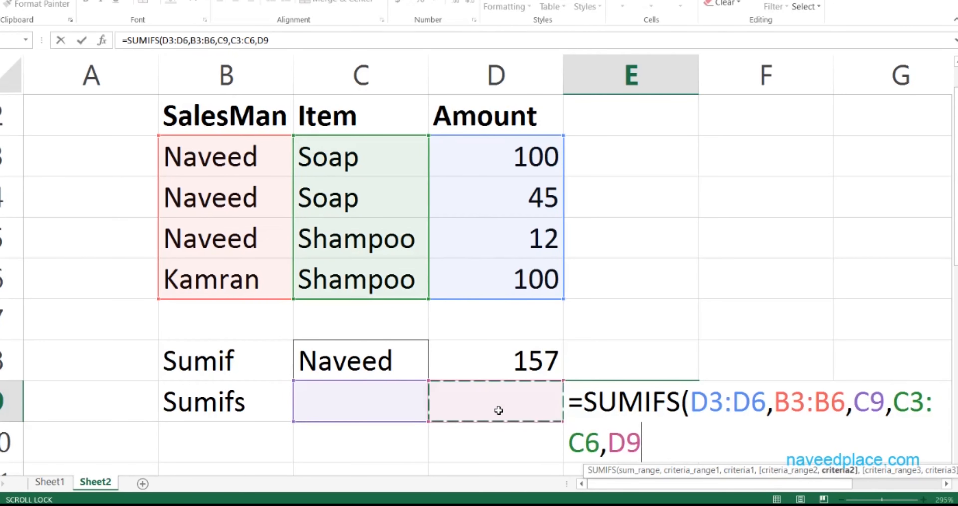
key("Return")
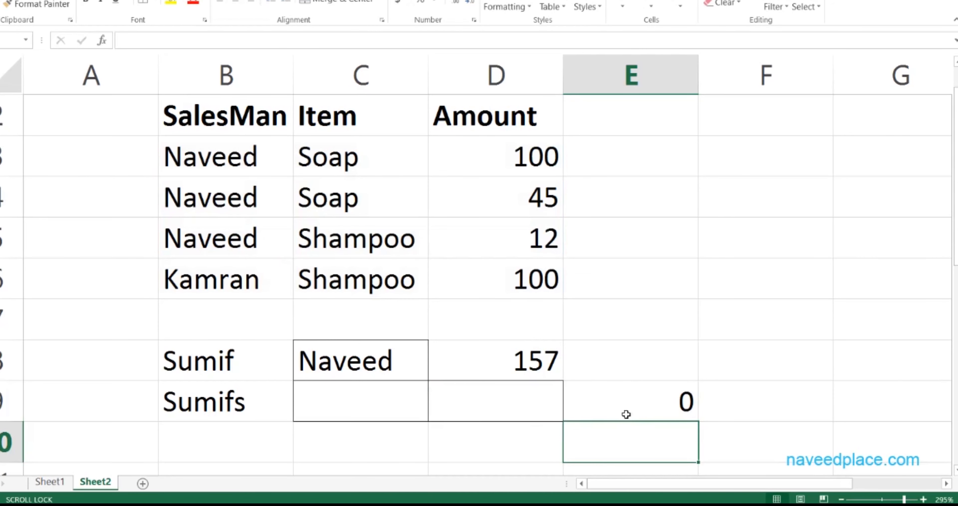
Enter the first salesman's name in C9 and Soap in D9 as the SUMIFS criteria
left_click(324, 412)
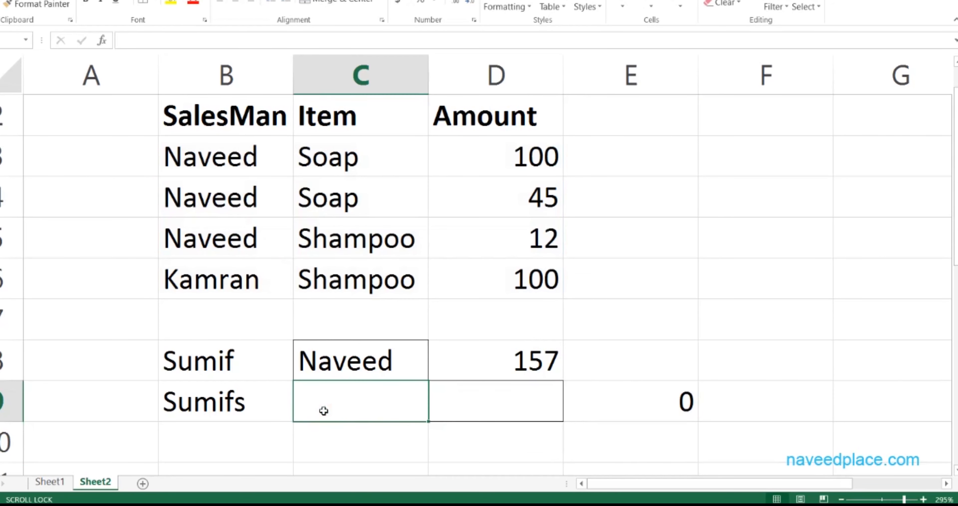
type("Nav")
scroll(323, 410, "right", 1)
scroll(323, 410, "left", 1)
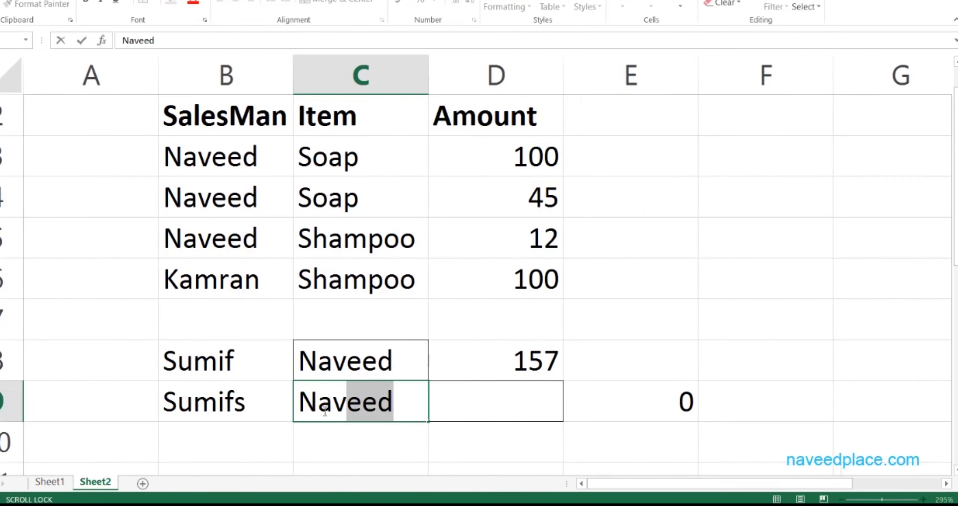
scroll(323, 411, "right", 3)
scroll(323, 410, "left", 3)
left_click(476, 410)
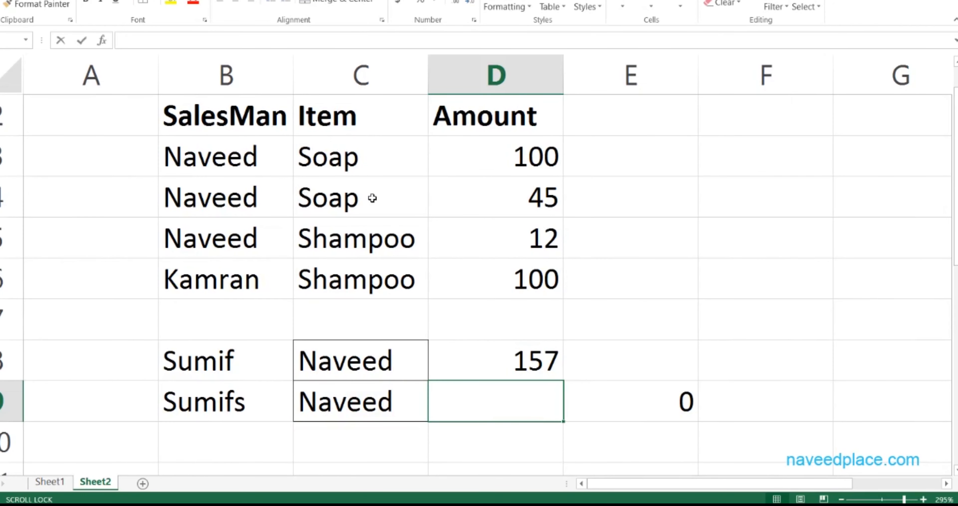
type("Soap")
key("Return")
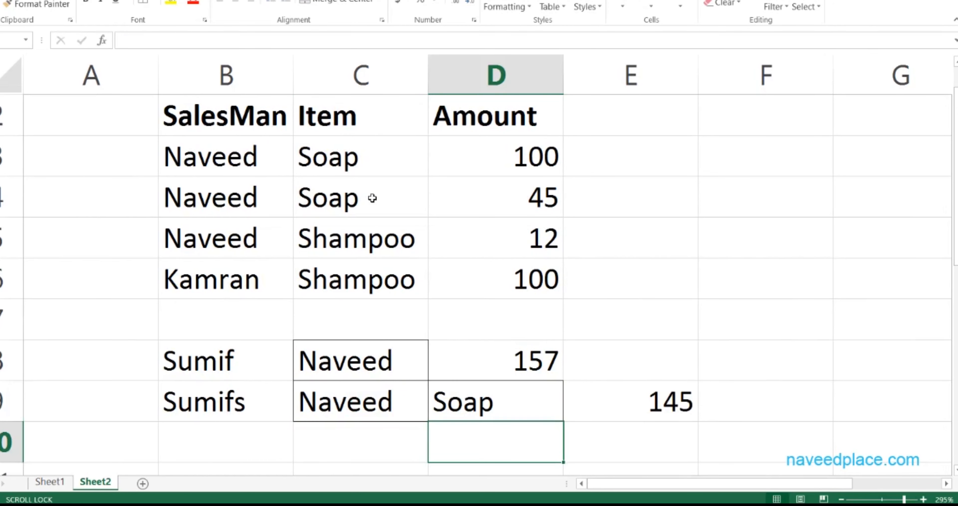
Check the SUMIFS result in E9 against the criteria cells and the first salesman's individual Soap amounts
left_click(671, 415)
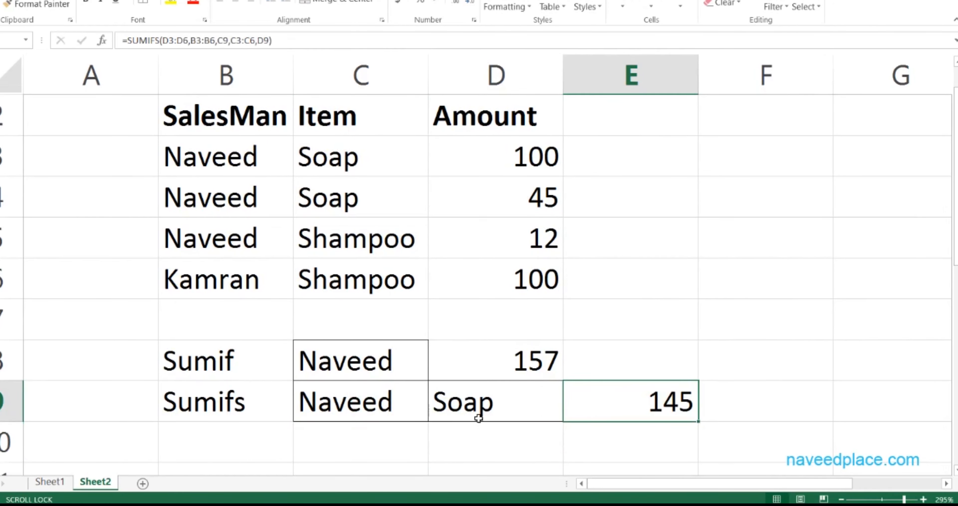
left_click(324, 407)
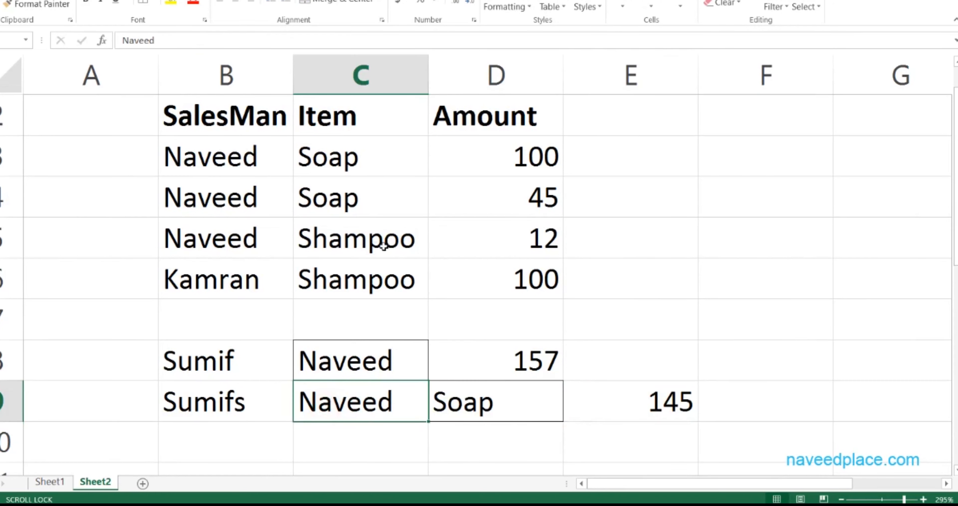
left_click(373, 249)
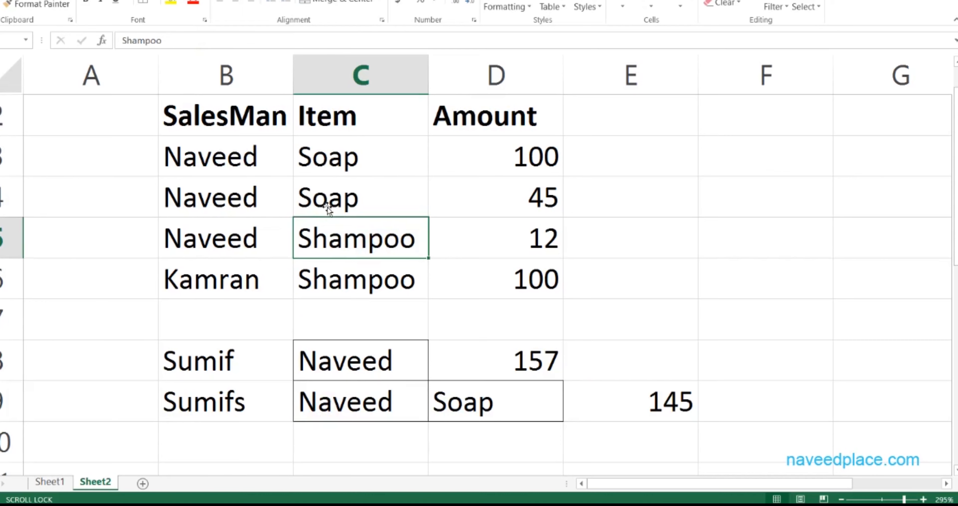
left_click(336, 158)
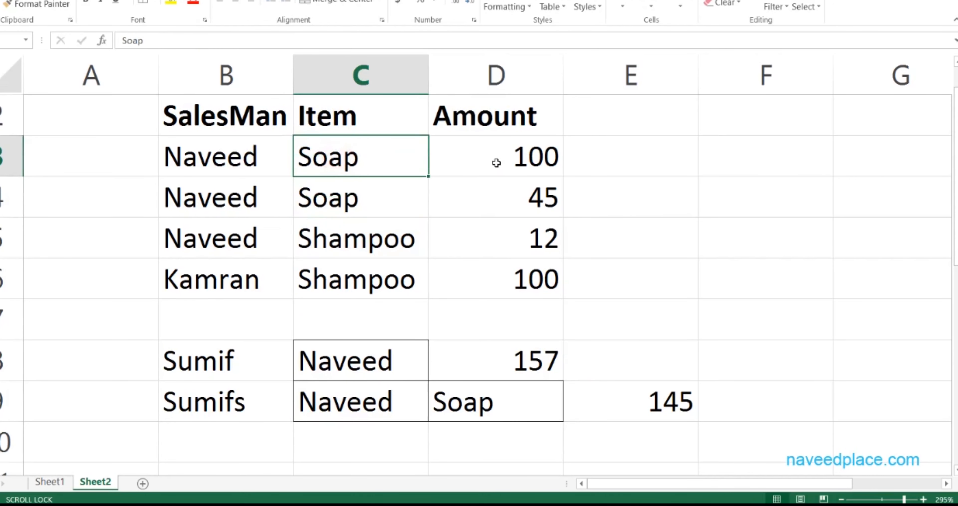
left_click(550, 159)
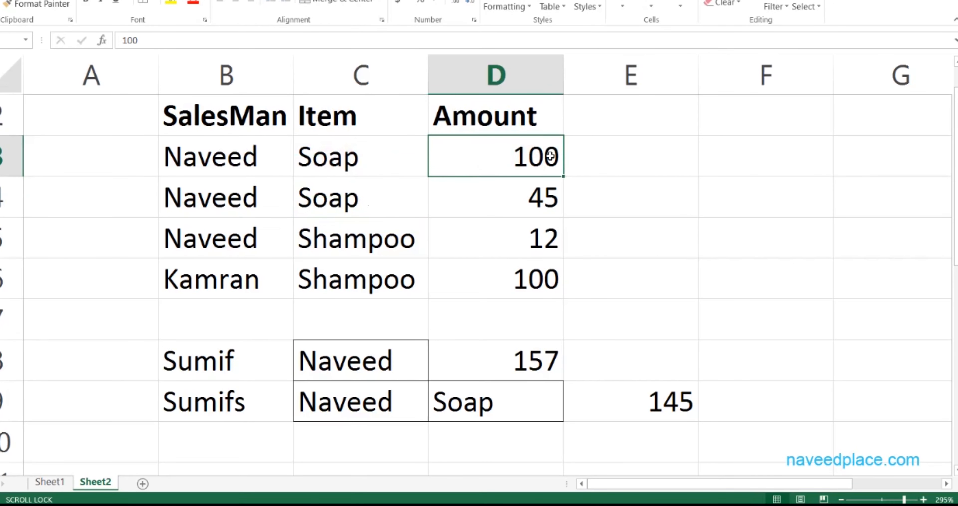
left_click(516, 190)
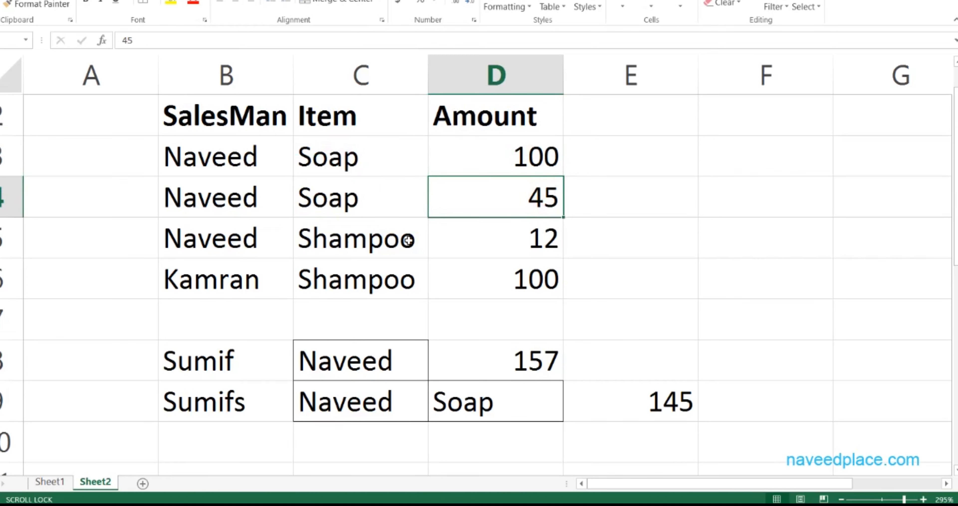
Change the item criterion in D9 to Shampoo
left_click(508, 406)
left_click_drag(505, 406, 415, 408)
type("Sha")
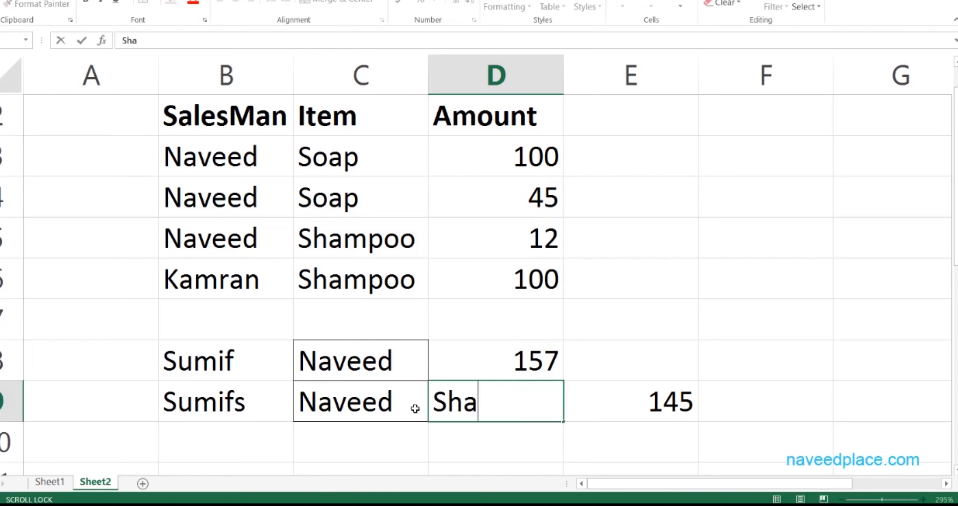
type("mpoo")
key("Return")
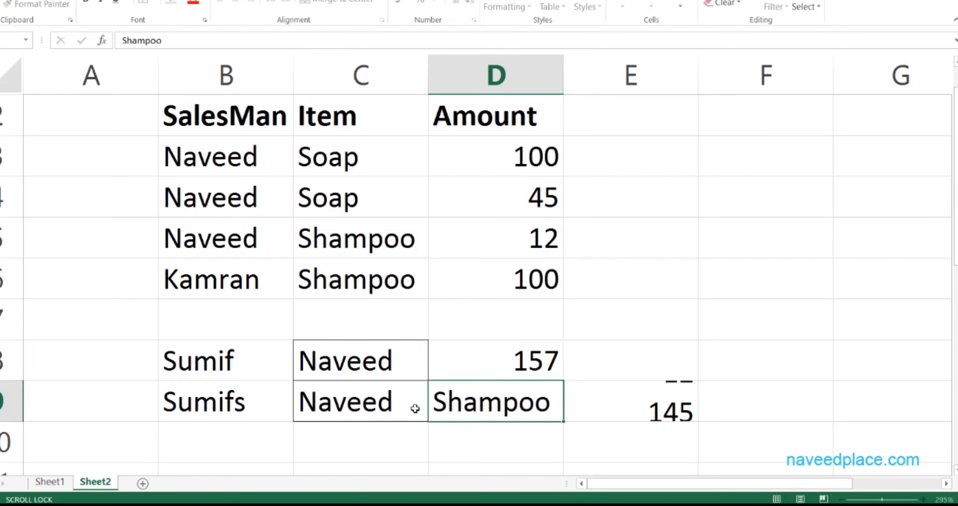
Review the SUMIFS result and the formula's ranges and criteria in E9, leaving the formula as it is
left_click(684, 411)
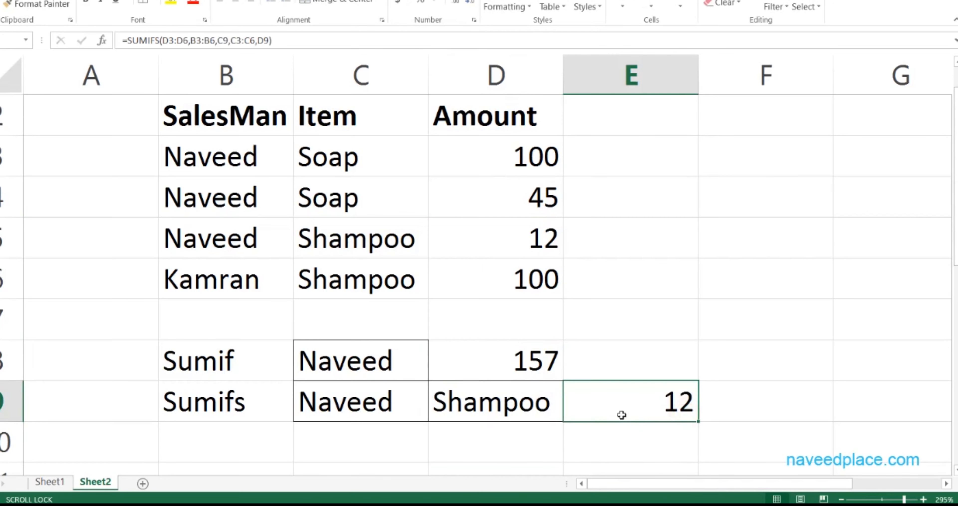
double_click(600, 409)
left_click_drag(582, 404, 552, 403)
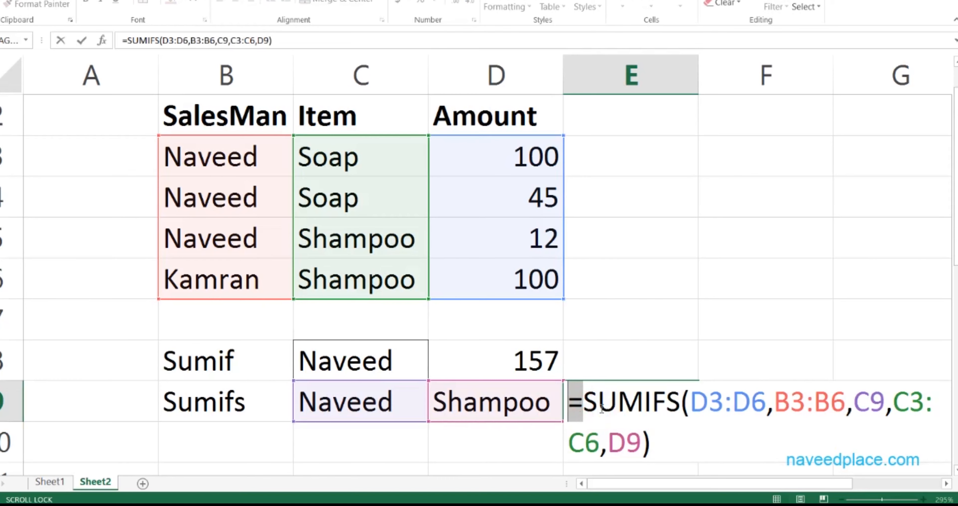
left_click_drag(597, 406, 666, 406)
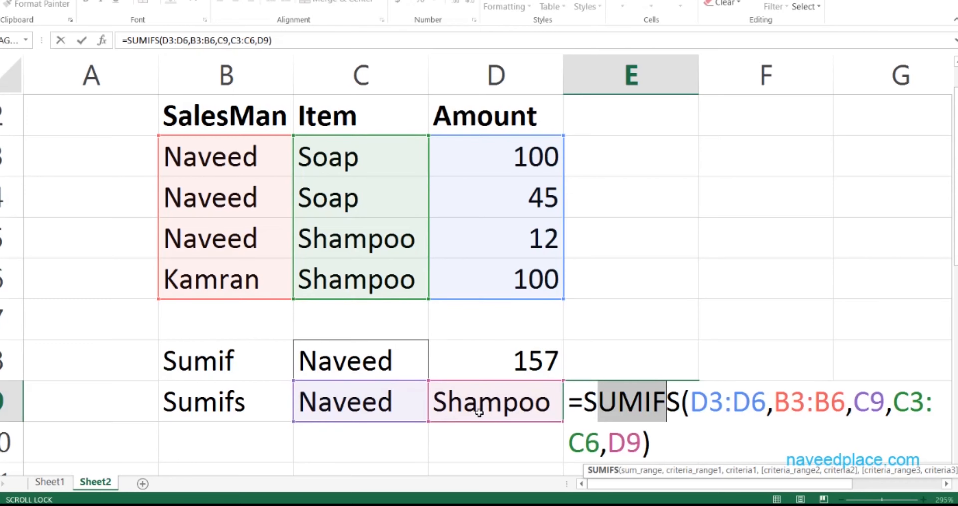
key("Return")
key("Up")
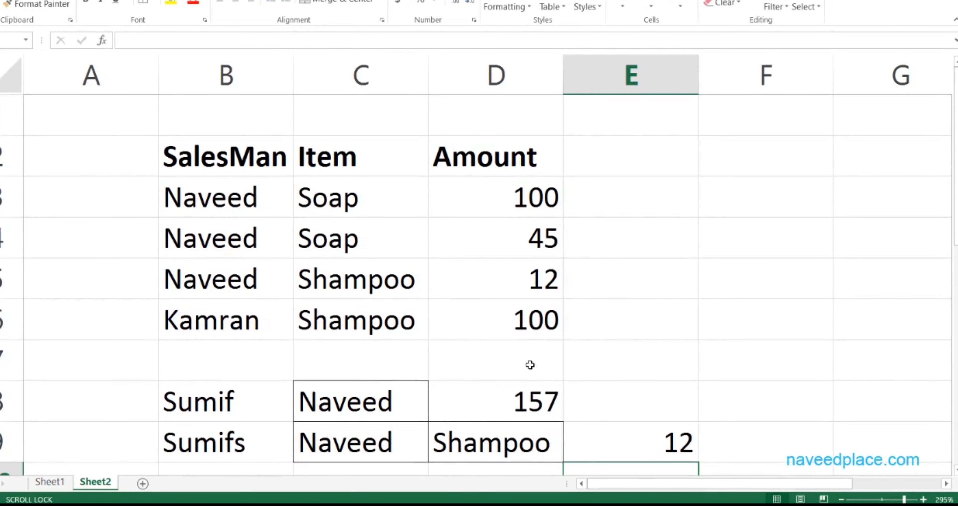
left_click_drag(955, 202, 956, 212)
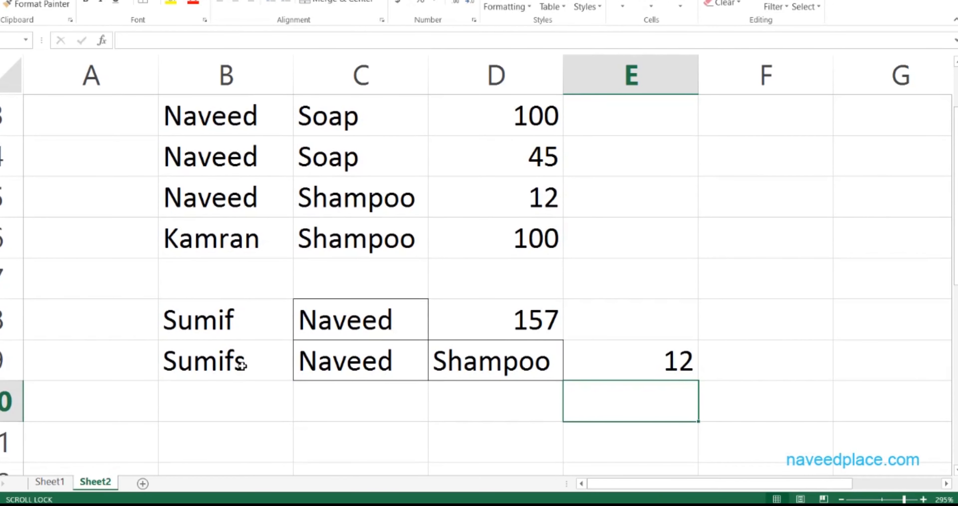